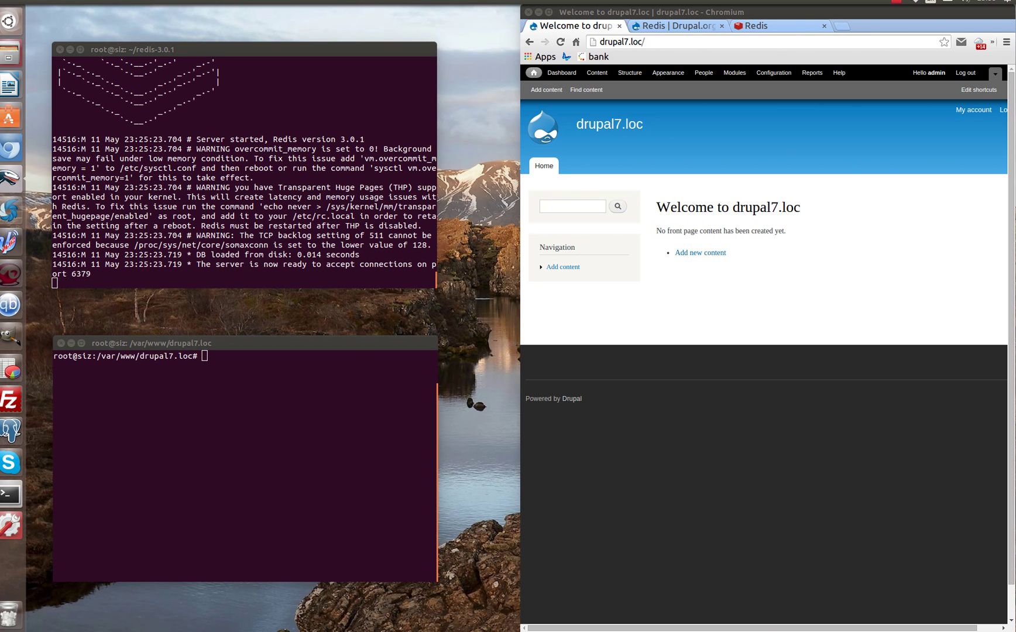
- Download and enable the entitycache module by running "drush en entitycache -y" in the drupal7.loc terminal
click(329, 430)
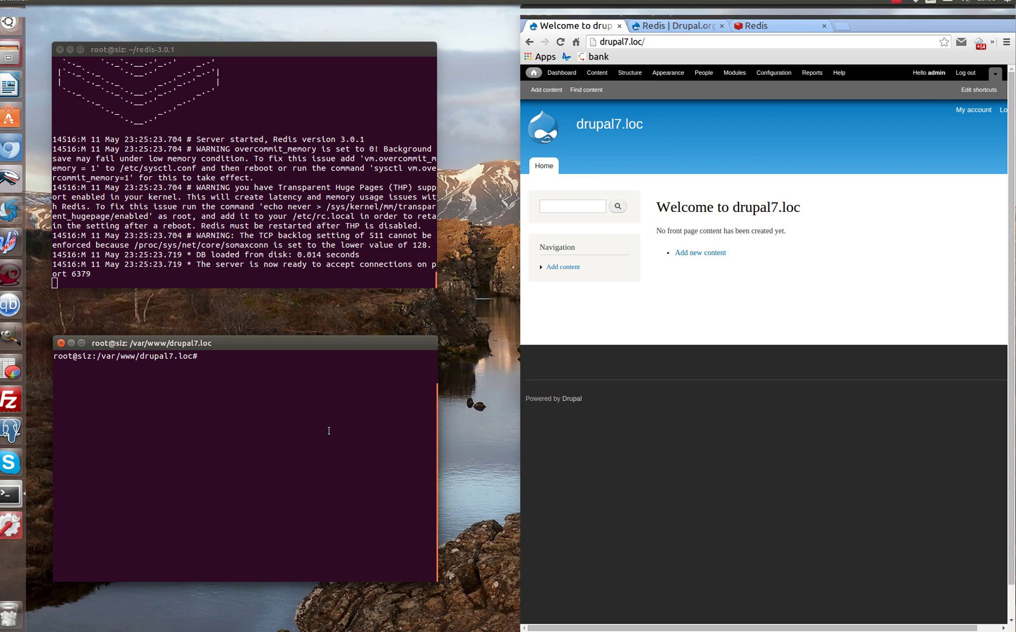
text(drush en)
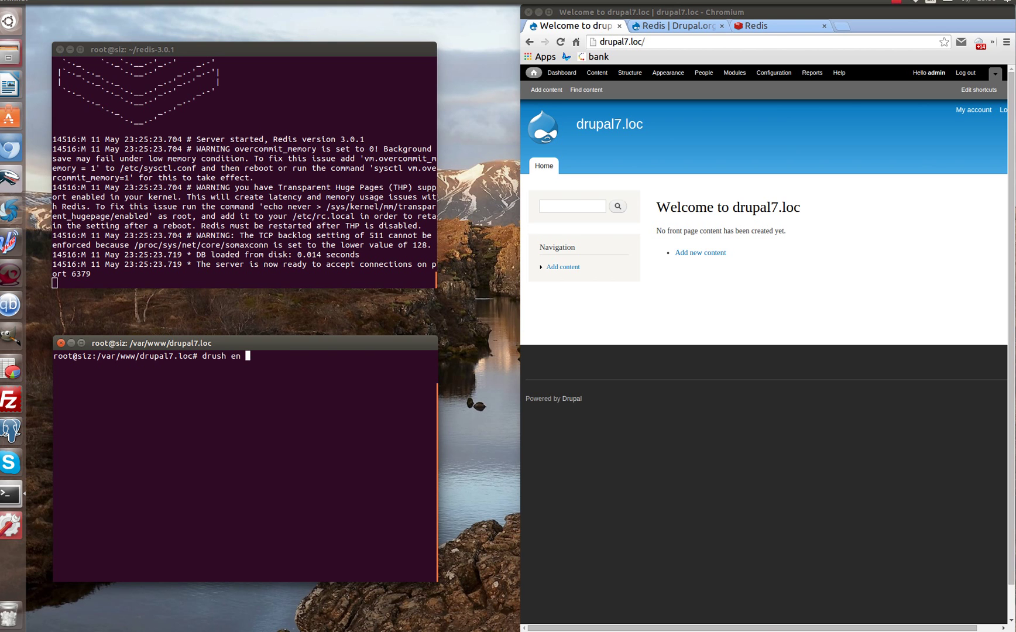
text( entitycache -y)
key(Return)
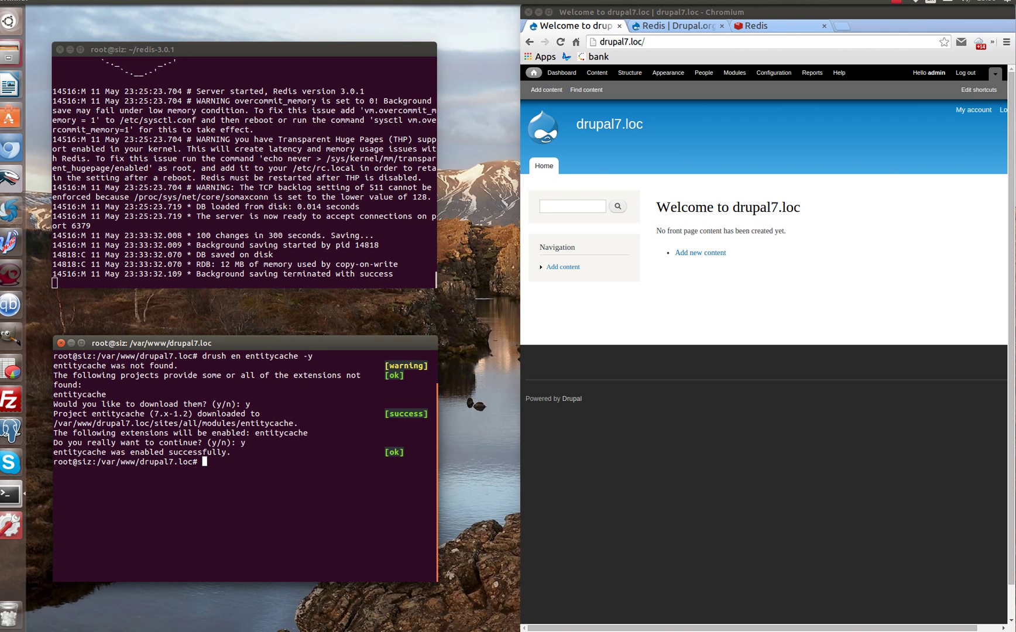
- Enable the devel and devel_generate modules with drush, answering yes to all prompts through the -y option
text(drush en devel -y)
key(Return)
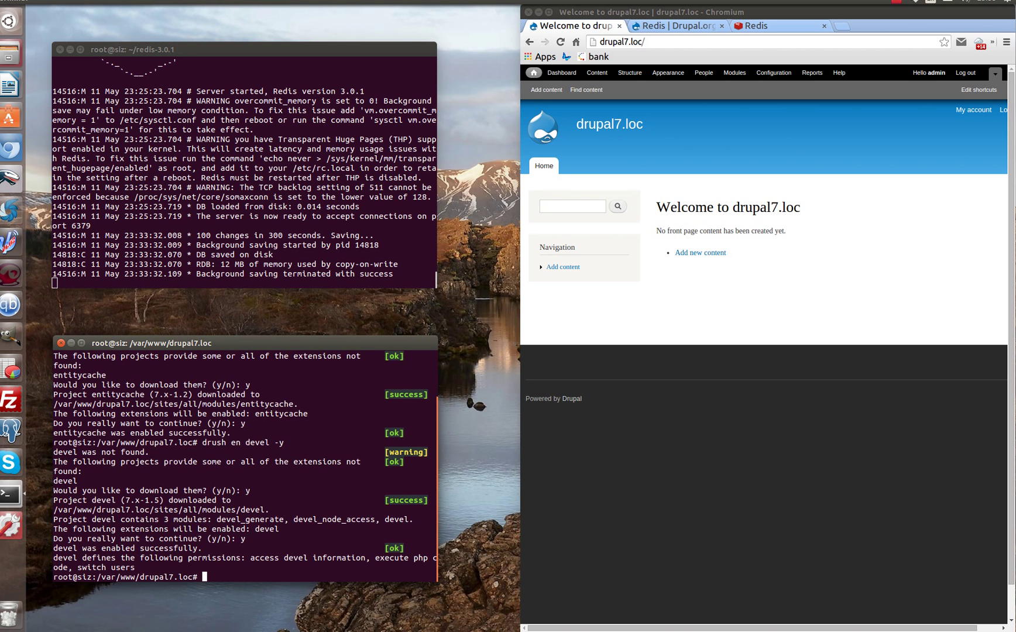
key(Up)
key(Left)
key(Left)
text(_generate)
key(Return)
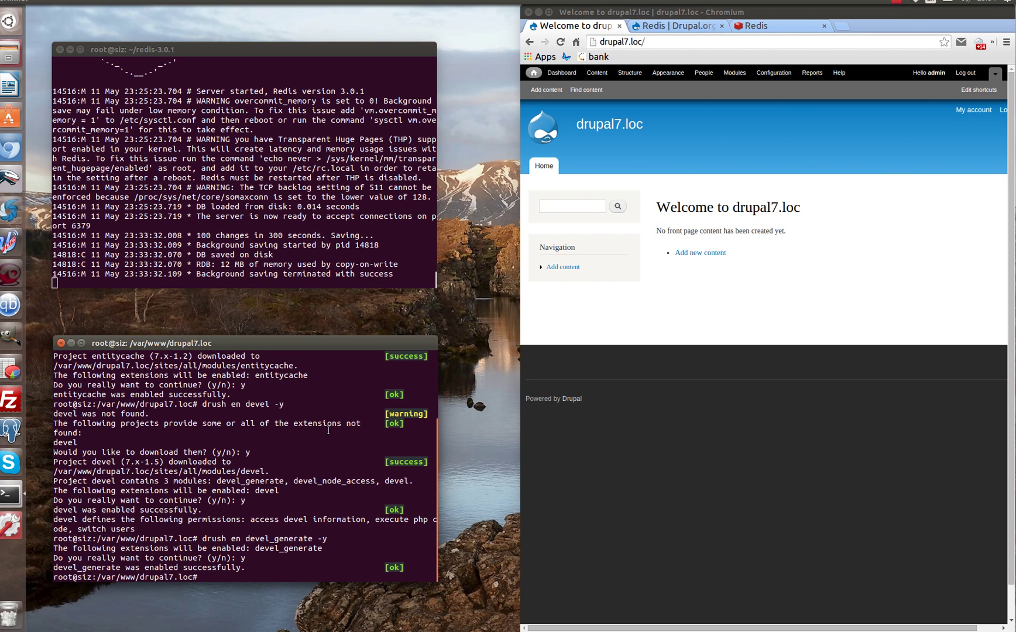
- Switch to Chromium, reload the Drupal site and open the Generate content page from the development configuration
click(560, 41)
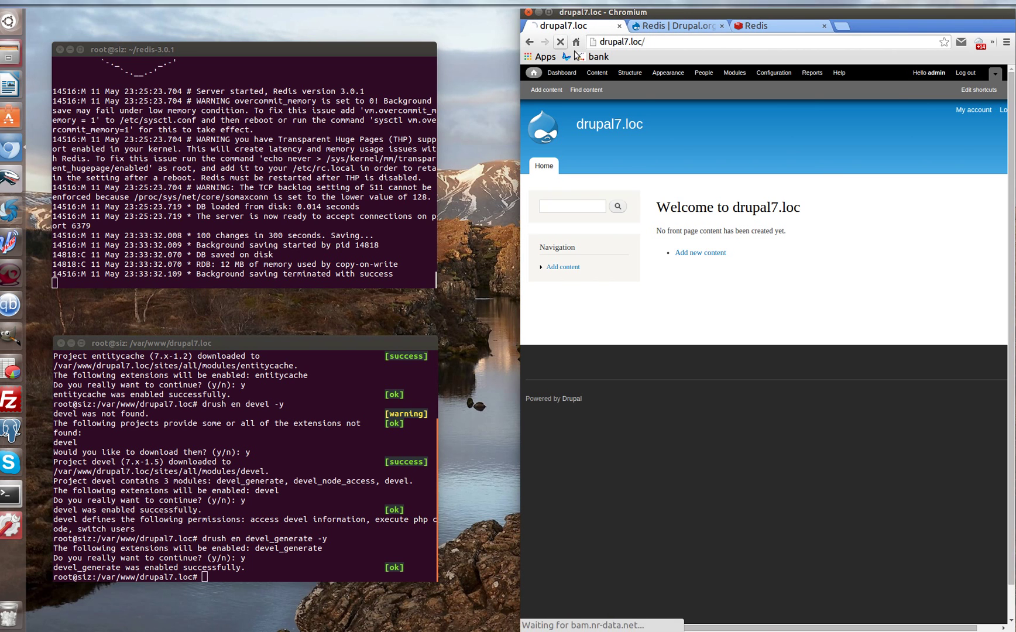
click(778, 75)
scroll(840, 249, down, 3)
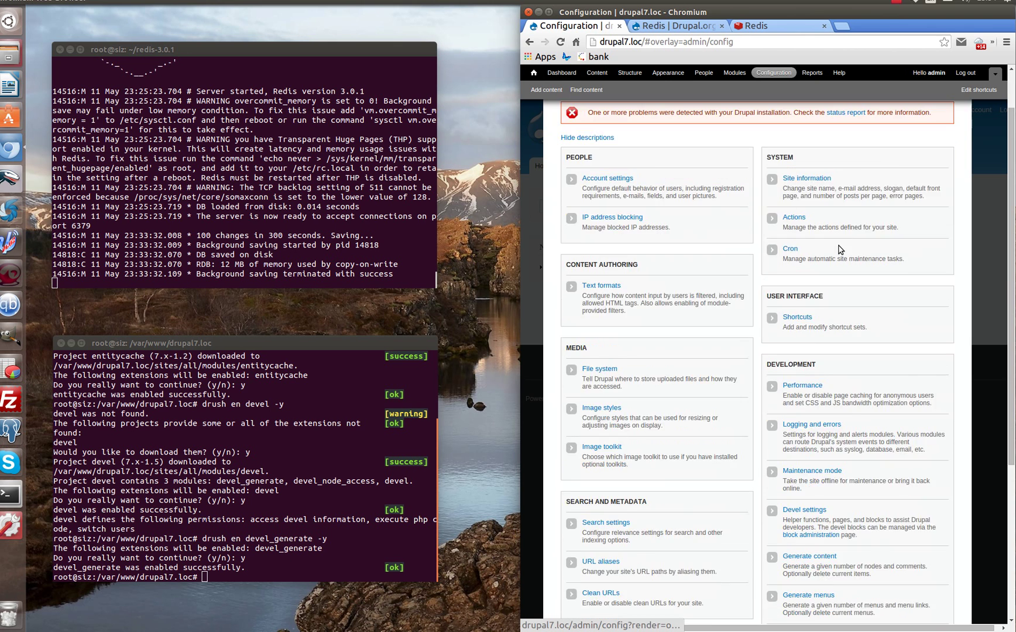
scroll(839, 249, down, 3)
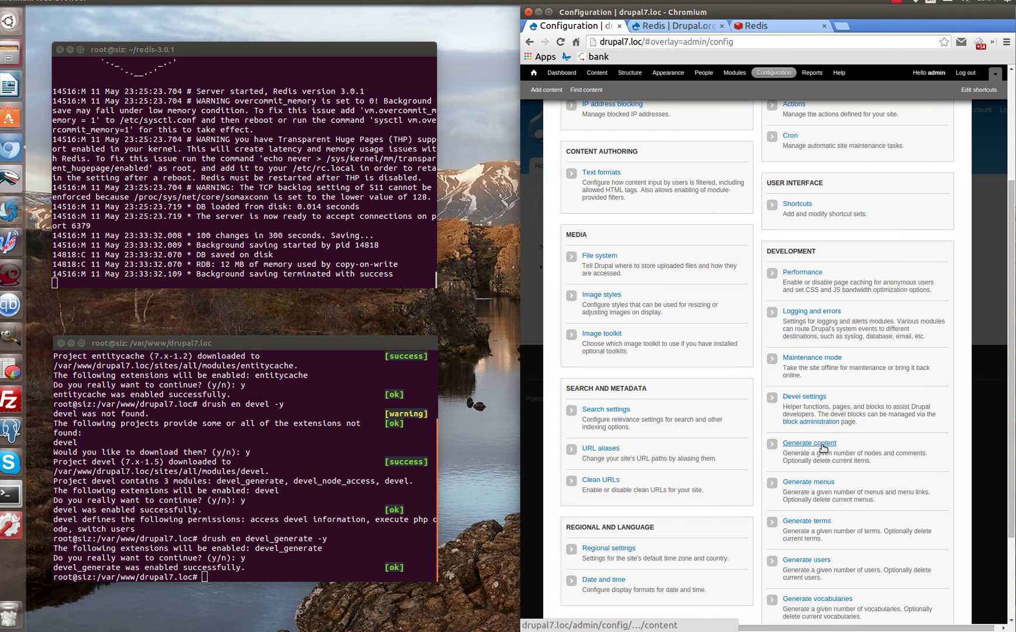
click(819, 449)
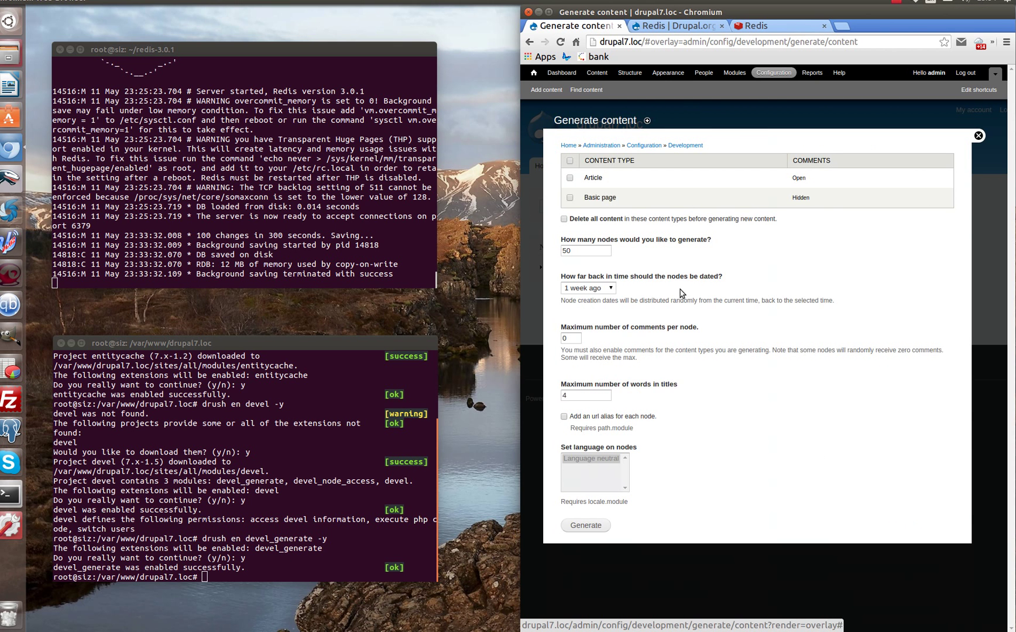
- Generate 500 nodes of the Article and Basic page content types
click(570, 179)
click(571, 197)
click(580, 252)
text(0)
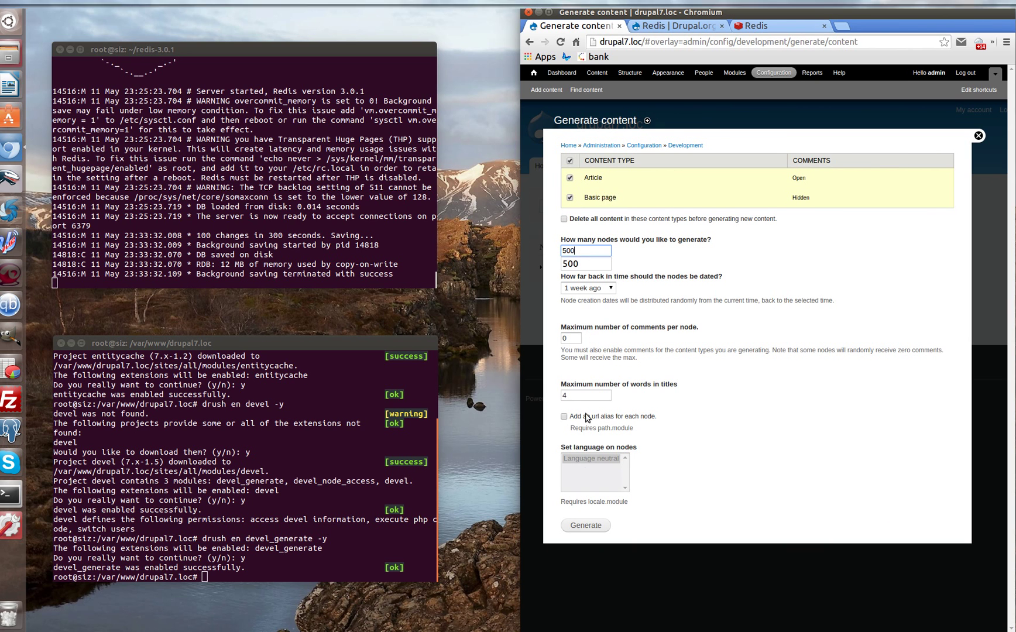
click(585, 526)
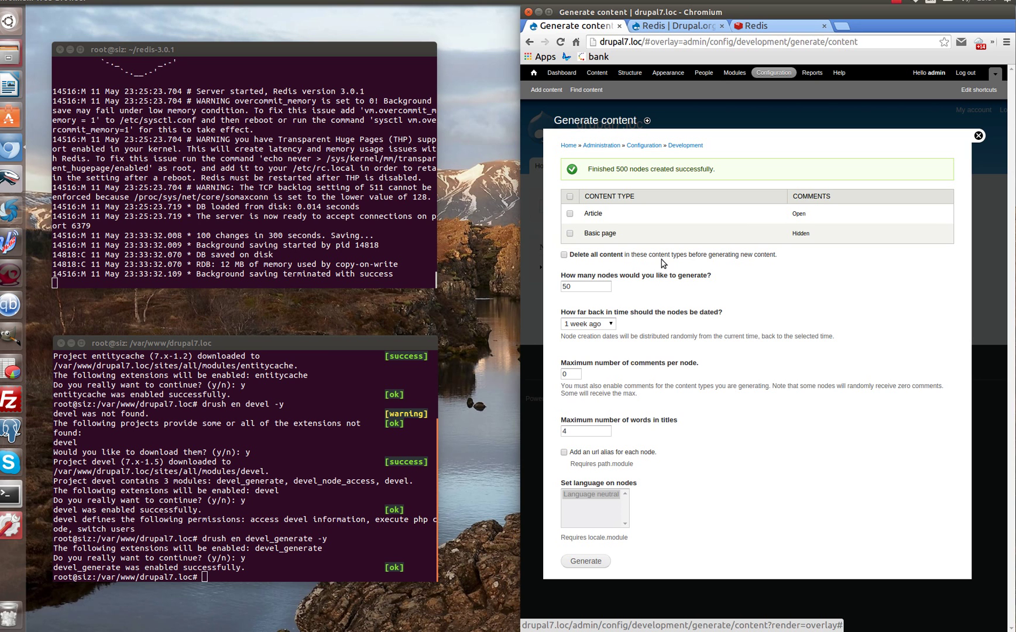
- Open the site's content administration list and look through the generated nodes
click(598, 73)
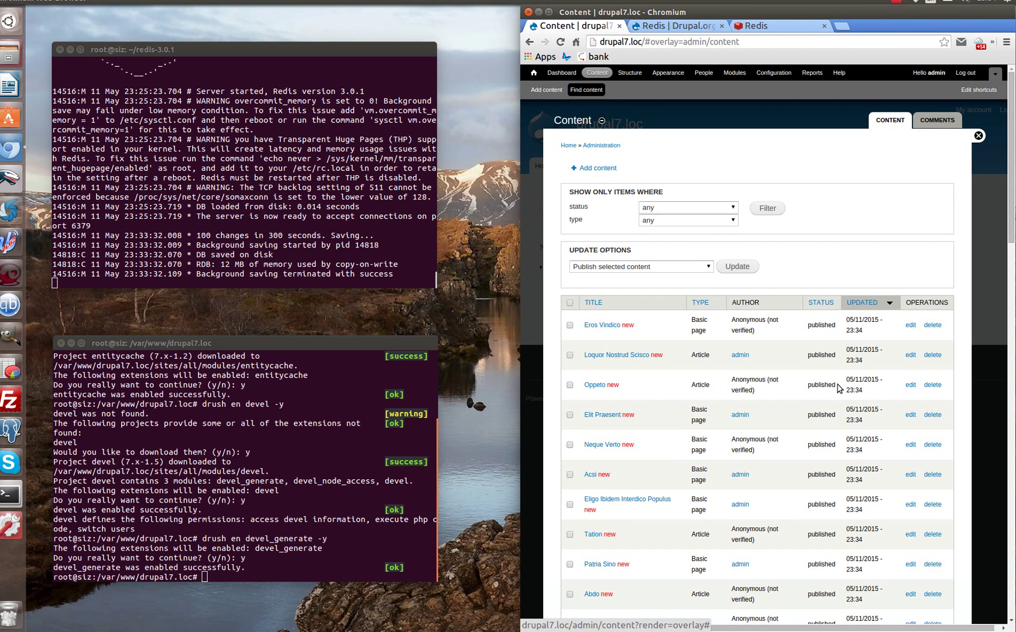
scroll(783, 431, down, 5)
scroll(783, 432, up, 8)
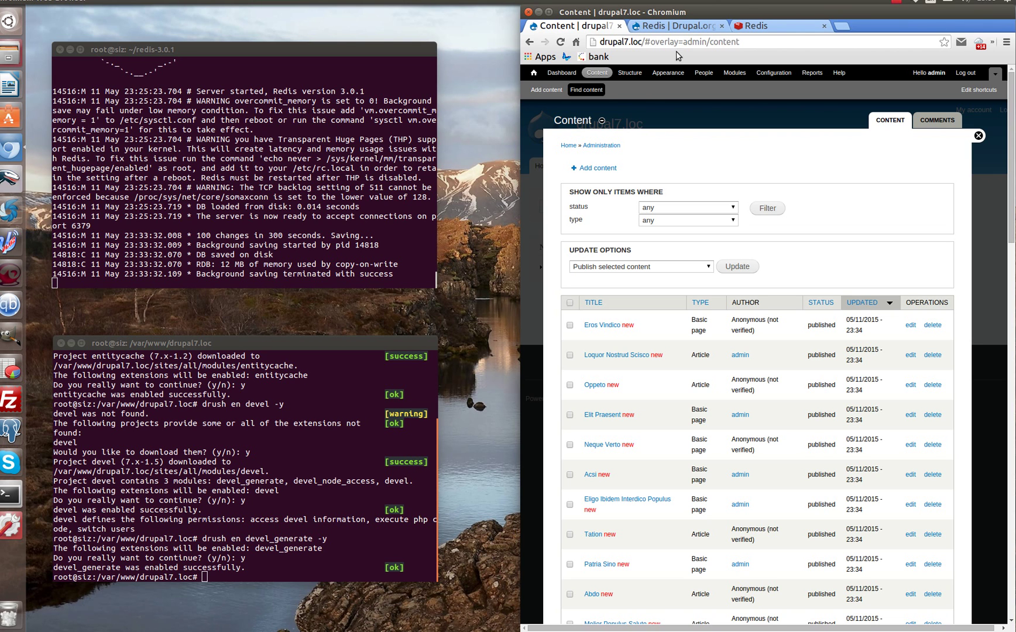
- Go to the Execute PHP Code page at drupal7.loc/devel/php
drag(761, 45, 646, 48)
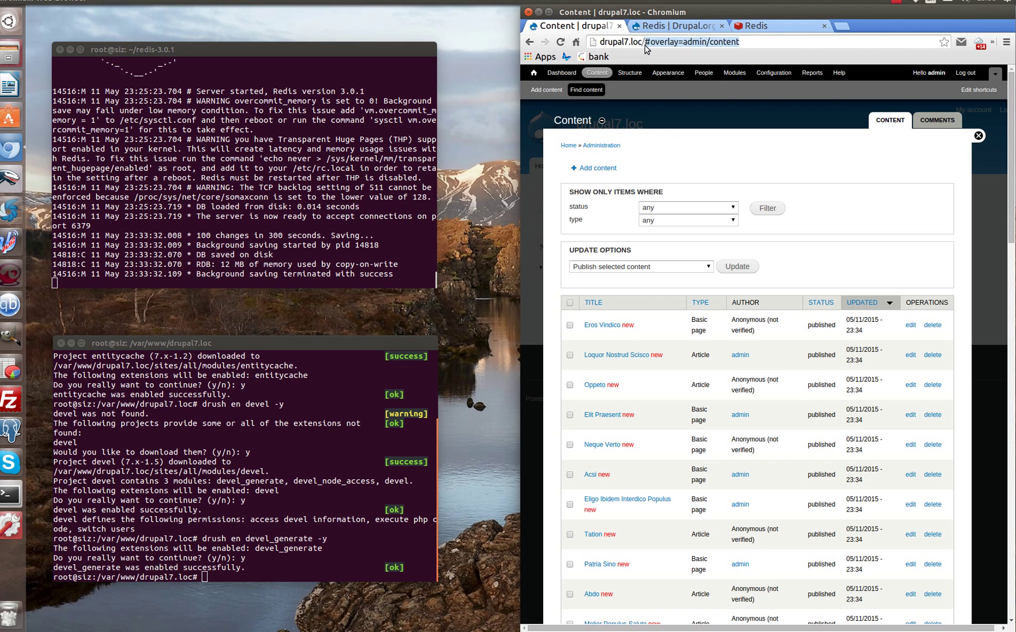
text(deve)
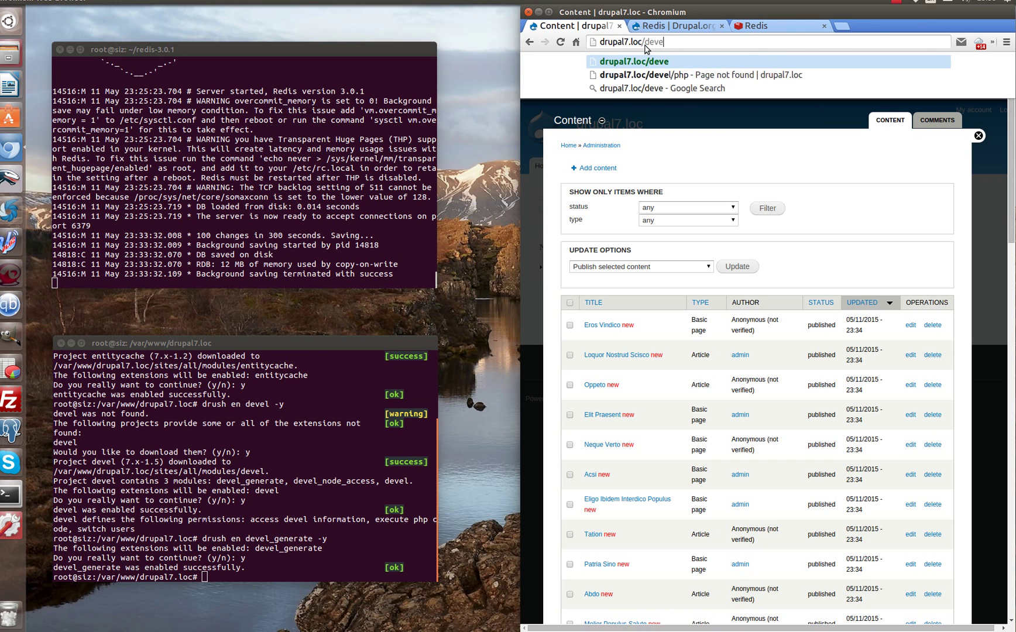
key(Down)
key(Return)
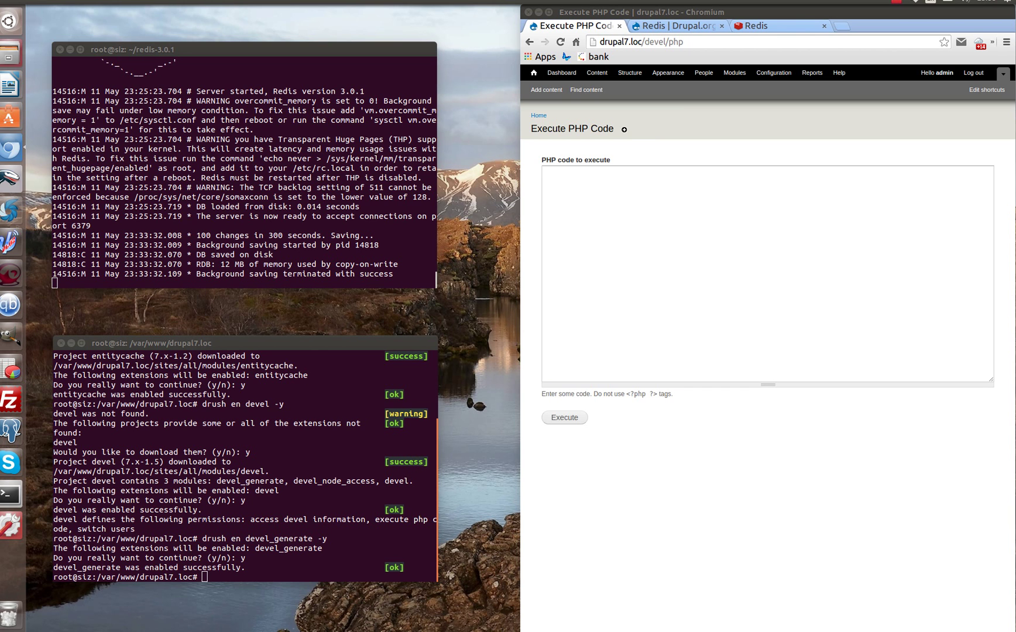
- Enter PHP code that selects all node IDs, calls node_load on each in an indented foreach loop, and outputs the elapsed microtime with dpm
click(803, 261)
text($start = microtime(true); $nids = db_select('node')->fields('node', array('nid'))->execute()->fetchCol(); foreach($nids as $nid) { node_load($nid); } dpm(microtime(true) - $start);)
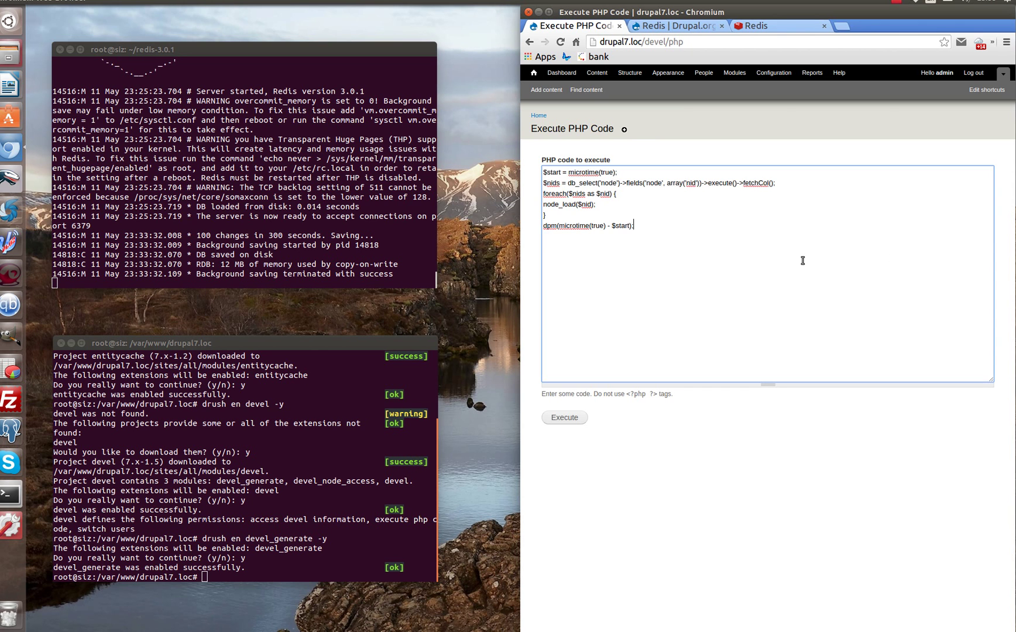
click(541, 204)
- Examine the code's node ID query, the node_load call and the final dpm timing line
drag(782, 183, 543, 182)
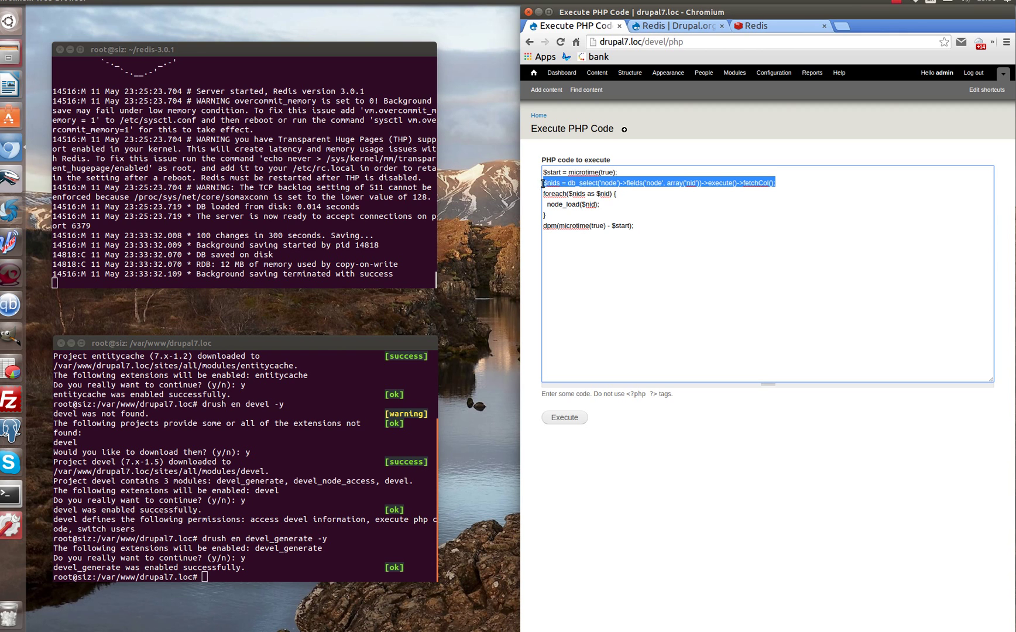
click(615, 197)
drag(551, 195, 593, 208)
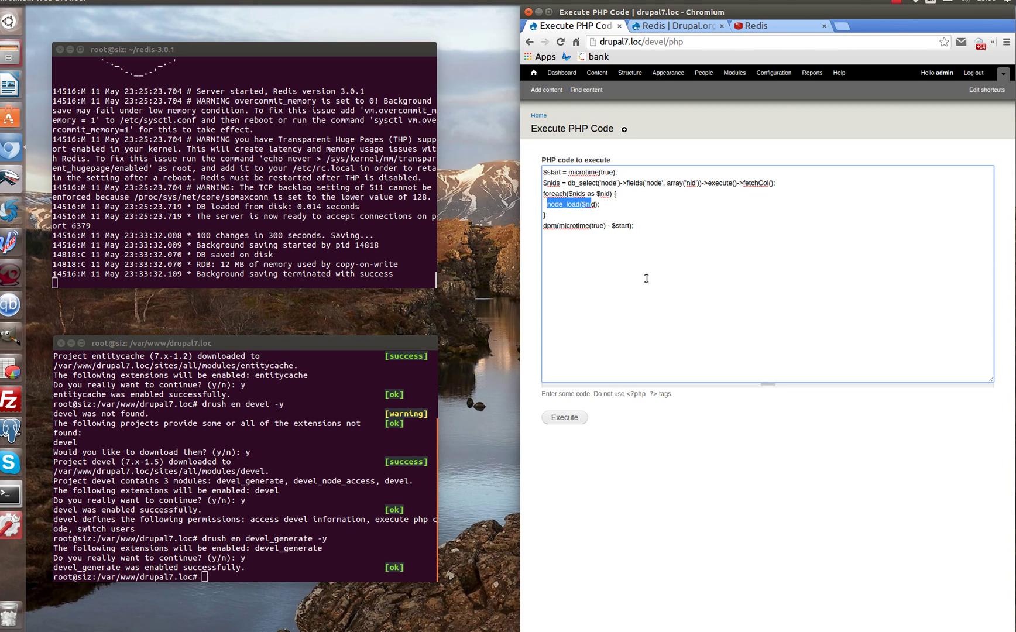
click(545, 226)
drag(545, 227, 631, 226)
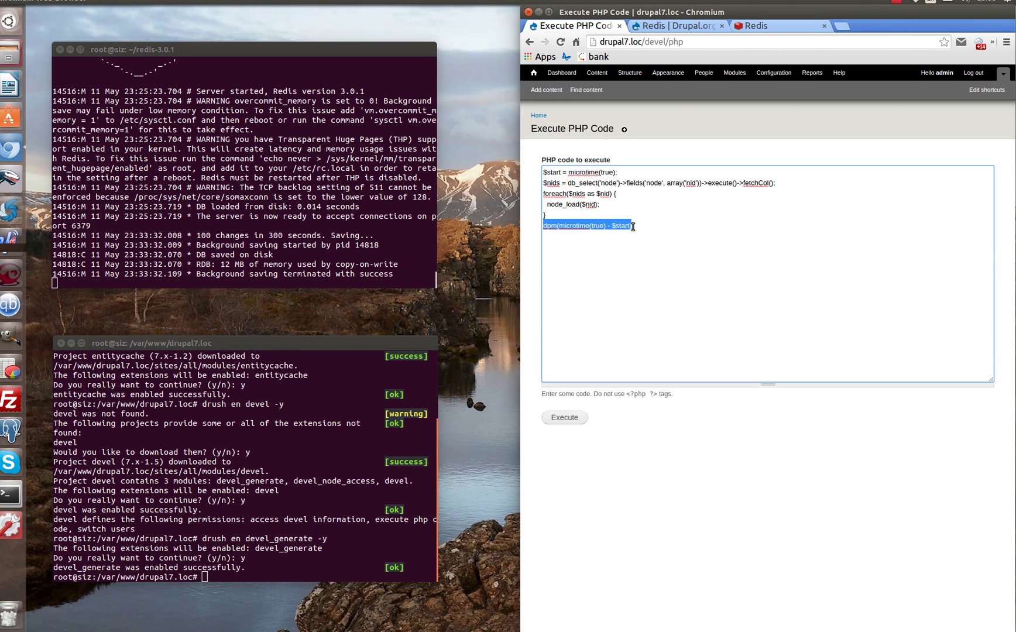
click(697, 351)
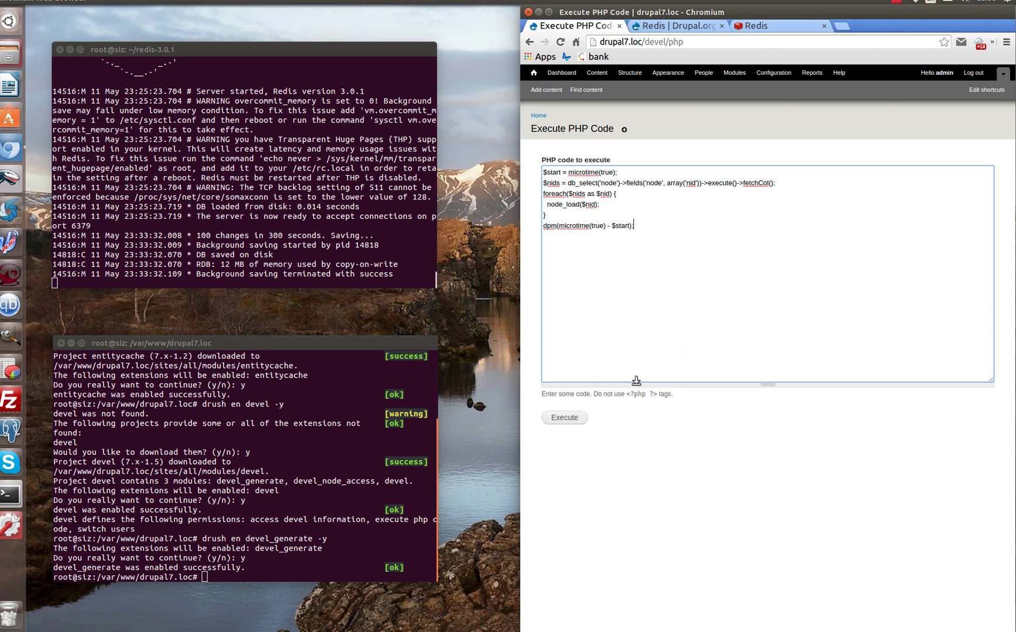
- Execute the node-loading code several times to time it with redis and entitycache enabled
click(563, 418)
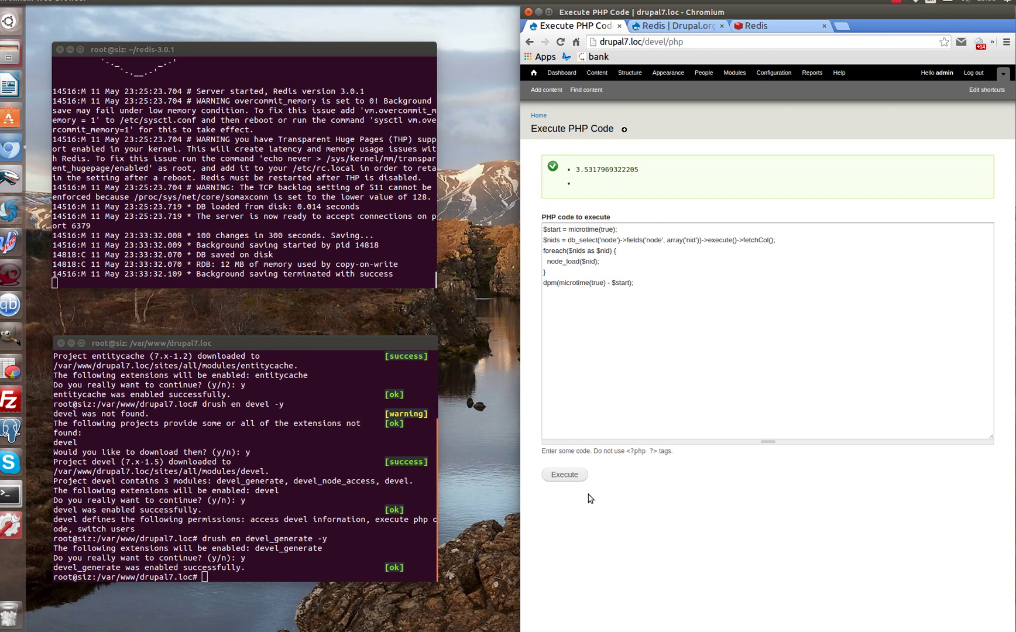
click(559, 476)
click(560, 475)
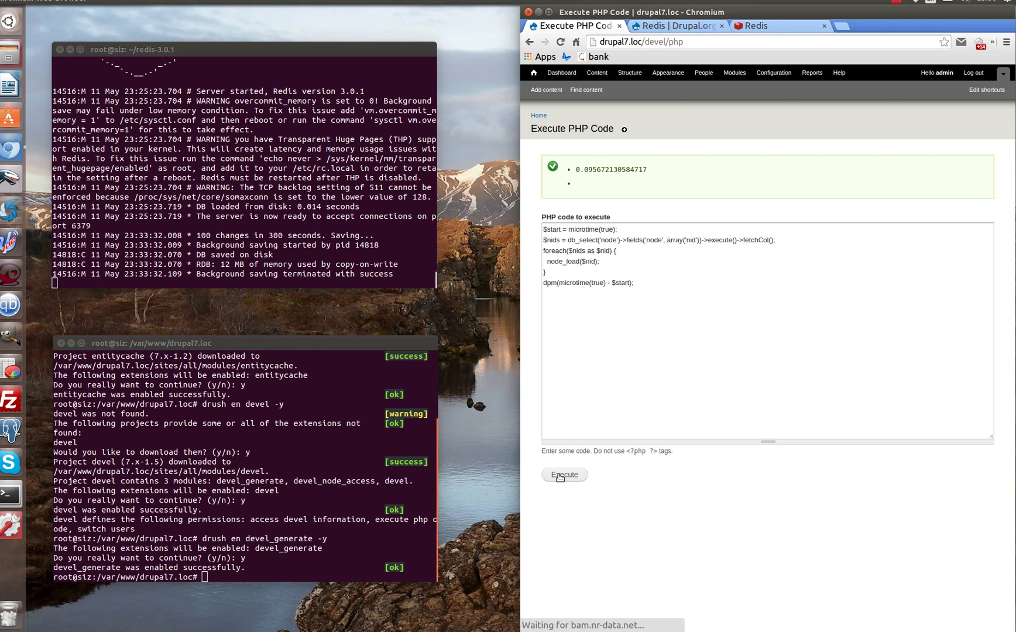
click(560, 475)
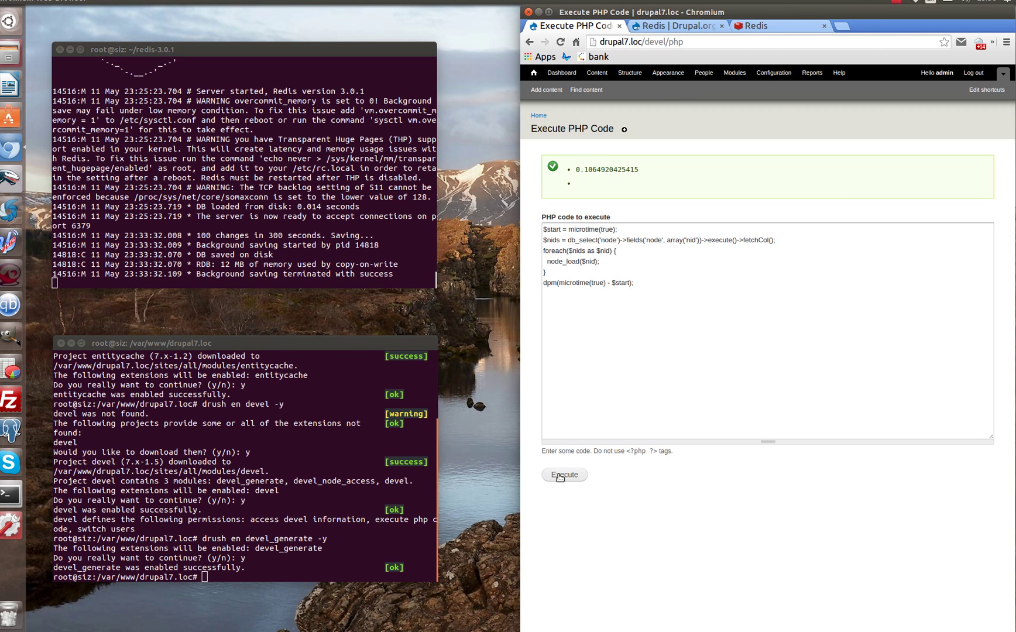
click(560, 476)
- Disable both caching modules by running "drush dis redis entitycache -y" in the drupal7.loc terminal
click(311, 469)
text(drush de)
key(BackSpace)
text(is redis)
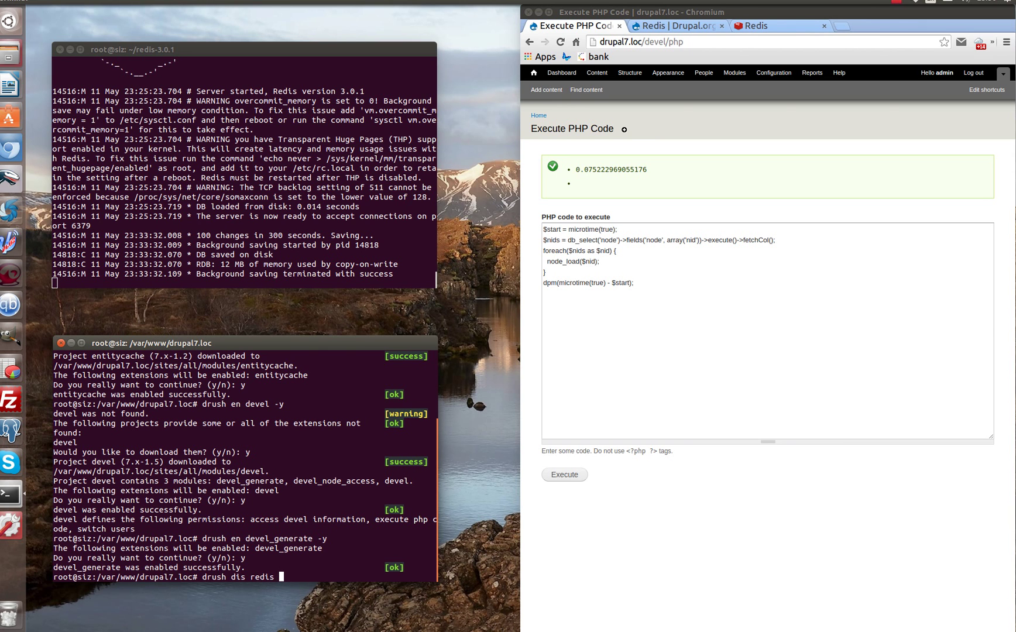
text( entitycache -y)
key(Return)
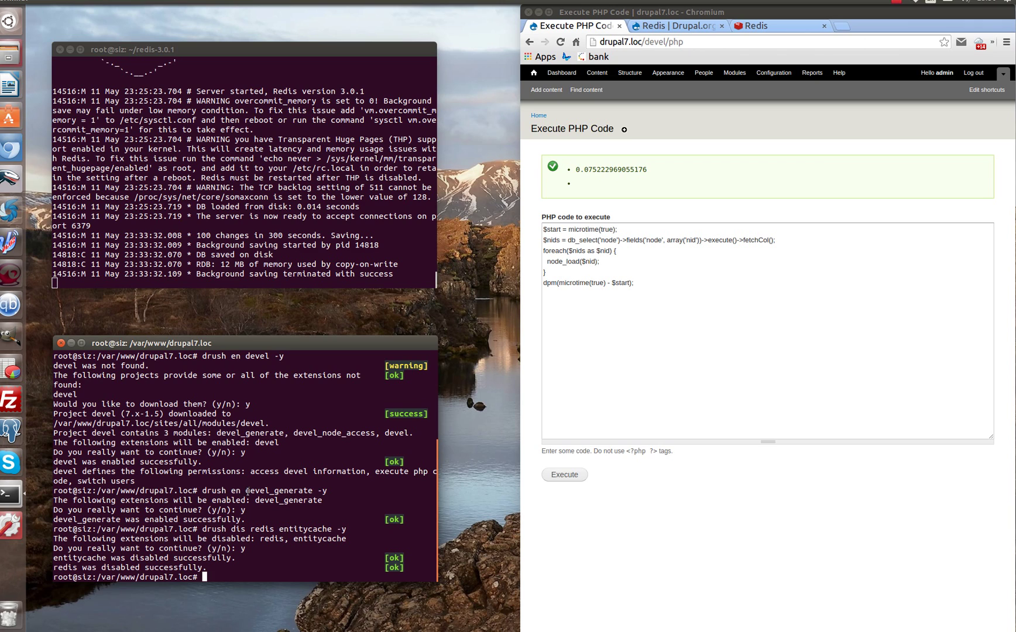
- Switch to Komodo IDE, comment out the five Redis $conf lines at the end of settings.php, and save the file
key(alt+Tab)
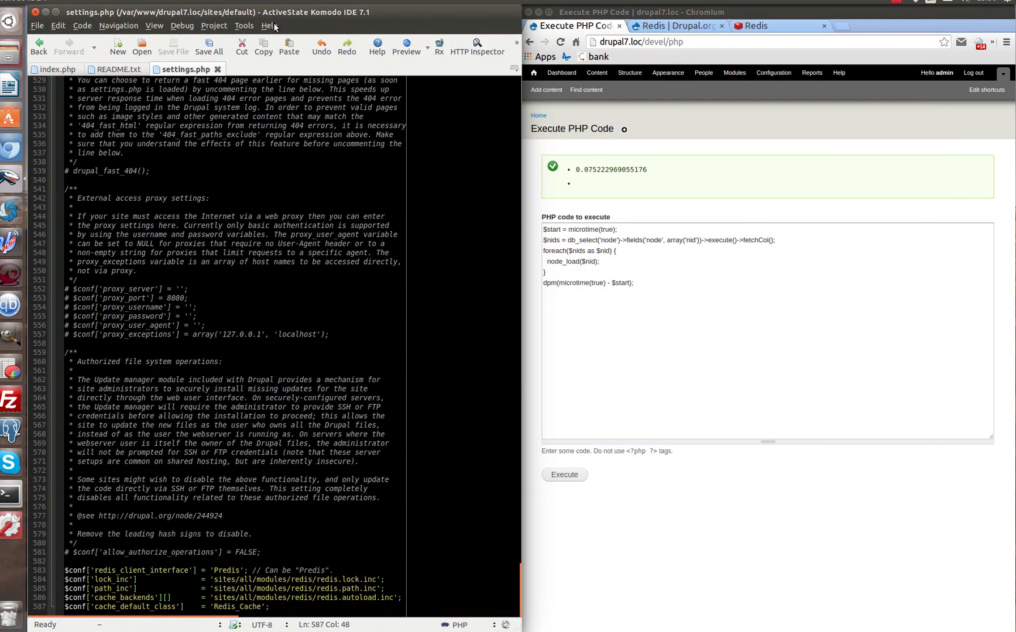
drag(271, 606, 58, 575)
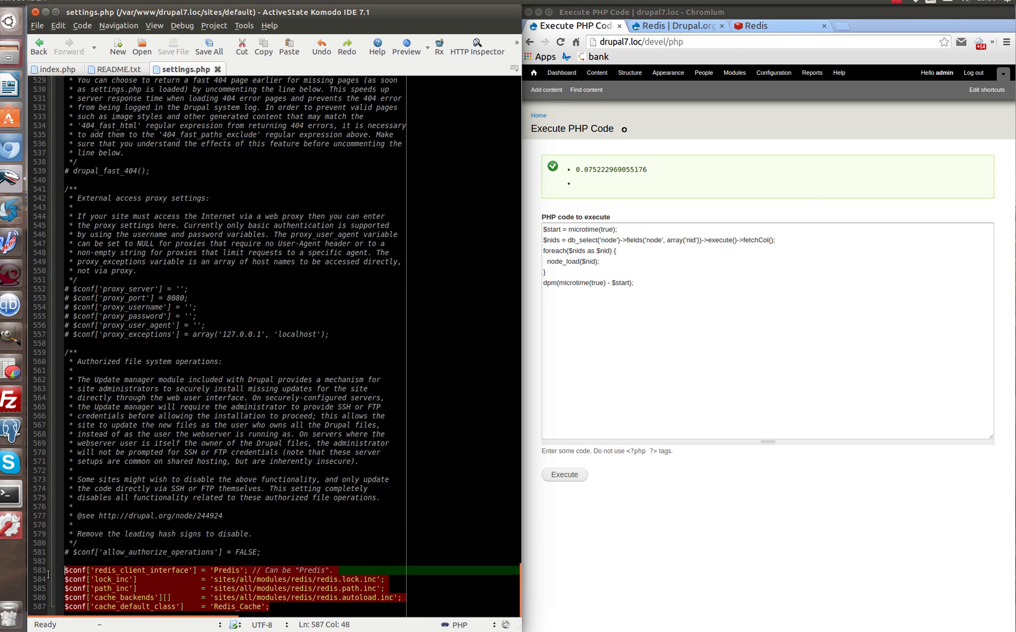
key(ctrl+3)
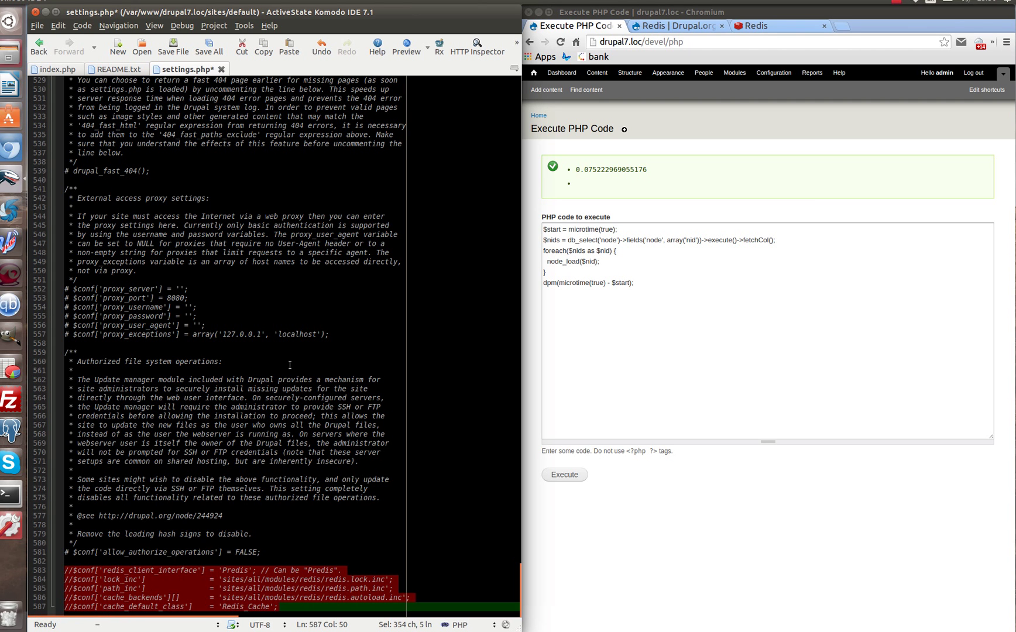
key(ctrl+s)
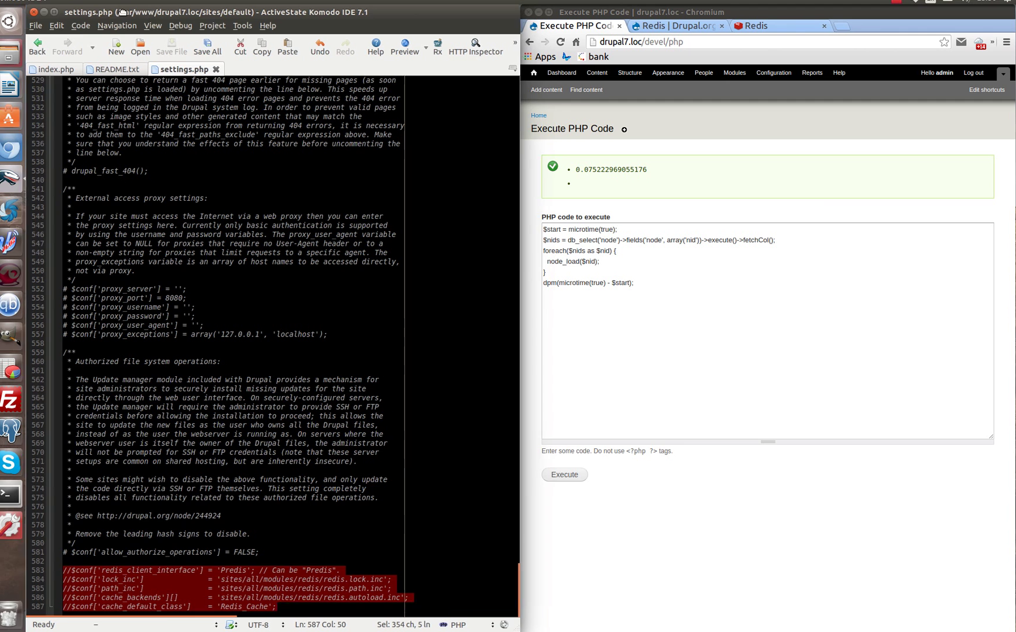
key(ctrl+super+Down)
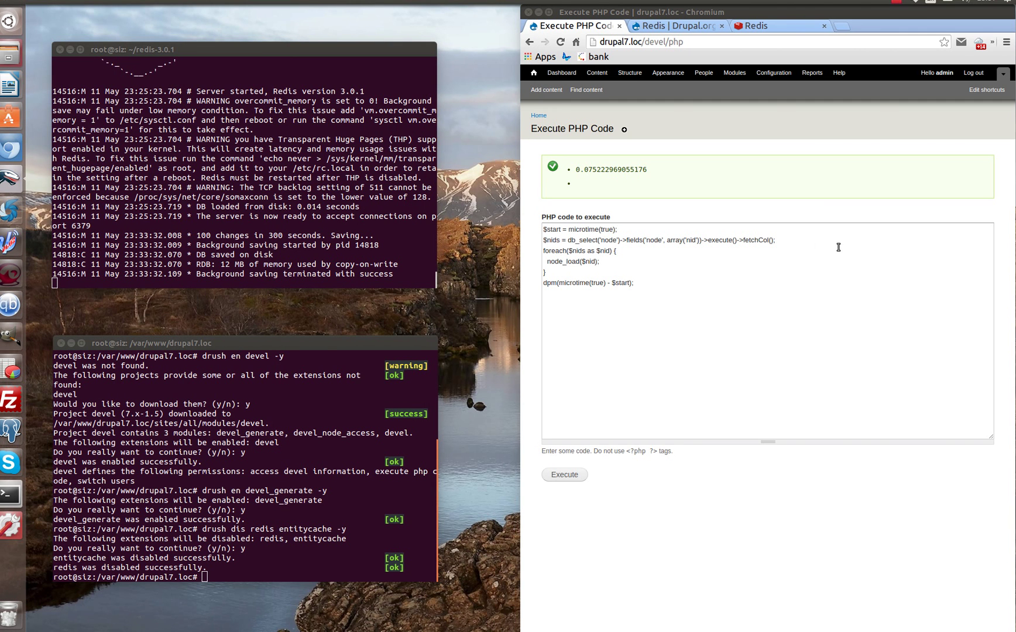
- Back in Chromium, execute the same PHP code repeatedly to time node loading without redis and entitycache
click(576, 474)
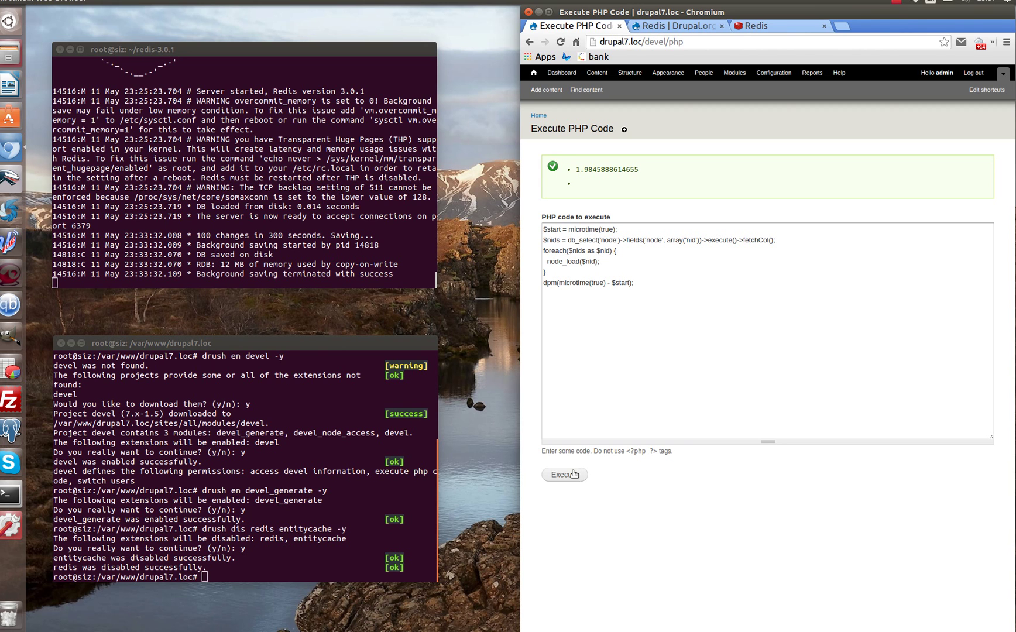
click(562, 474)
click(564, 474)
click(564, 474)
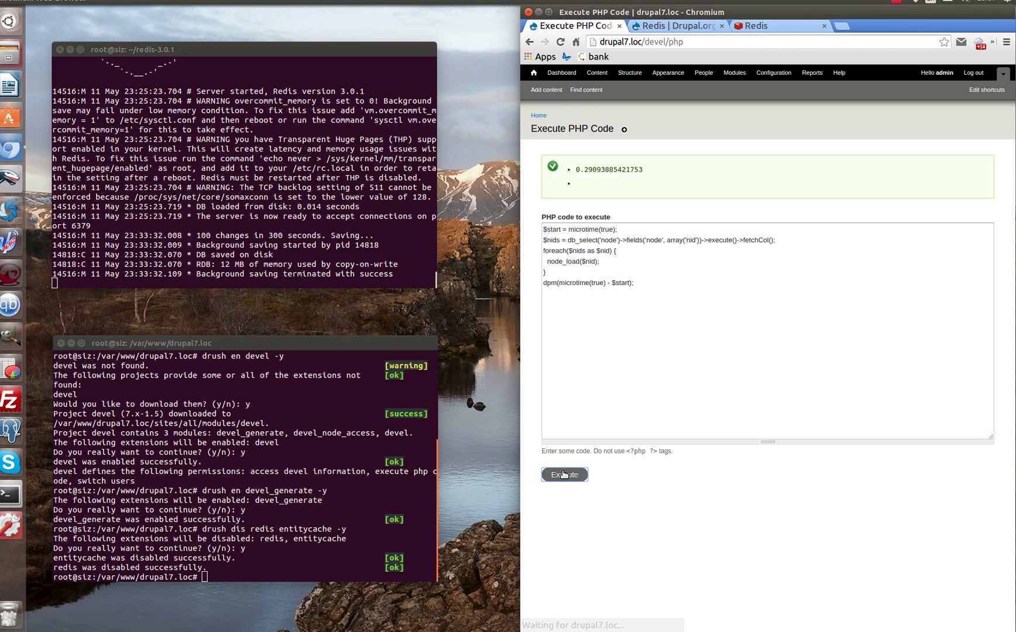
click(564, 474)
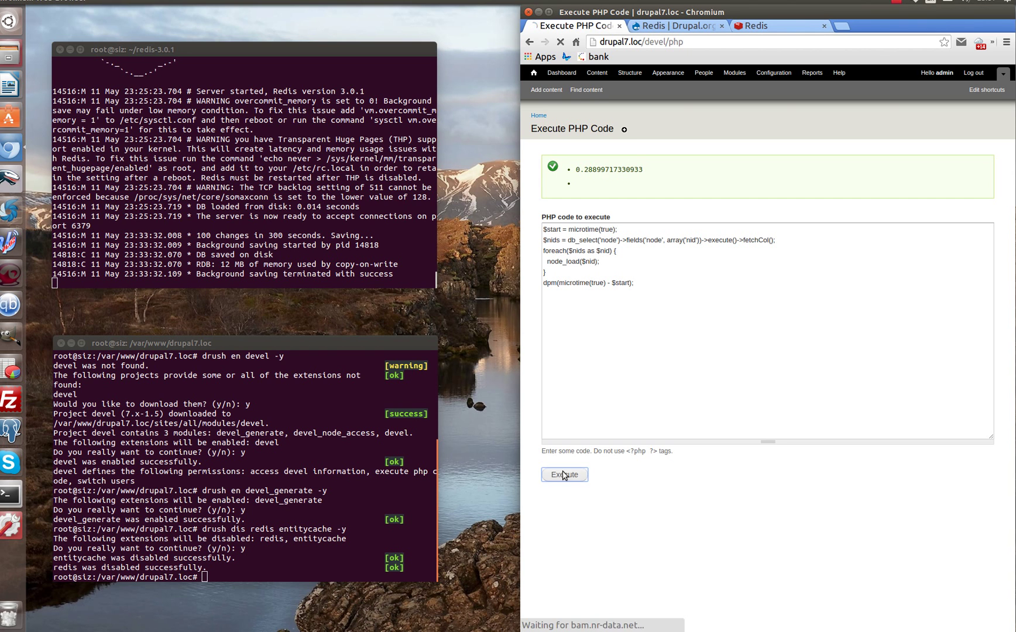
click(564, 474)
click(563, 474)
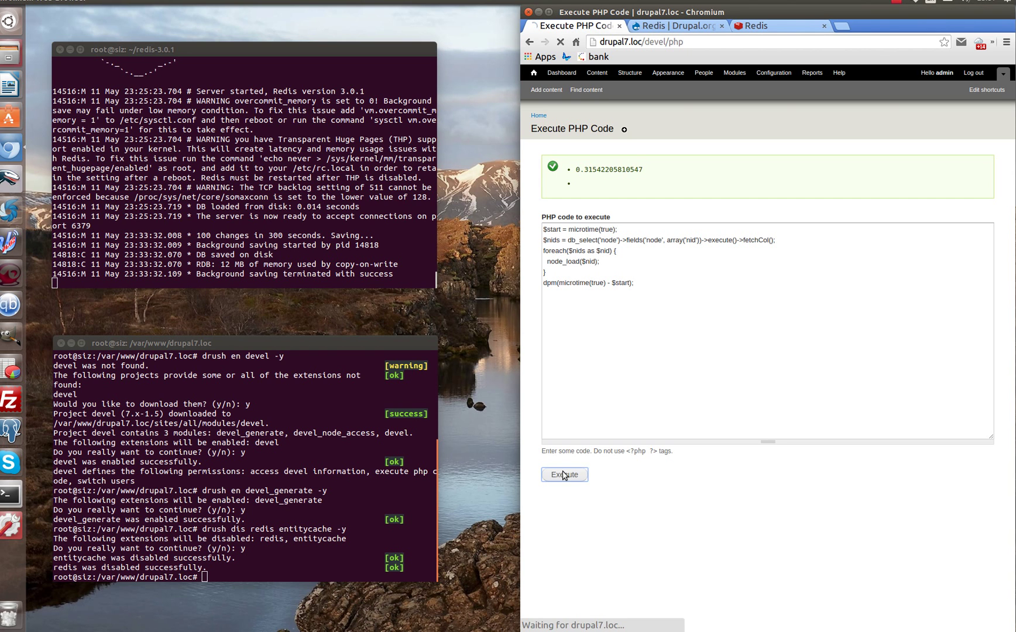